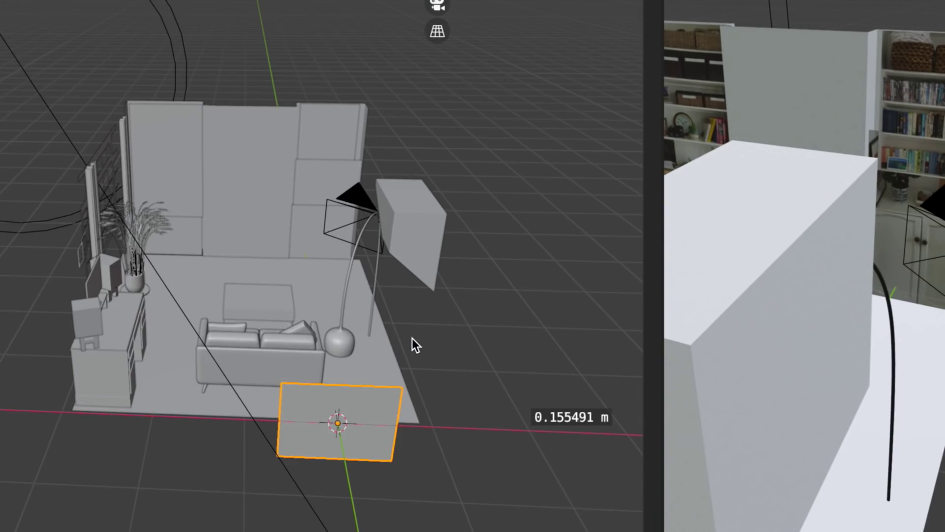
# Slide the plane left and back onto the back wall behind the sofa.
pyautogui.press('g')
pyautogui.click(323, 331)
pyautogui.press('g')
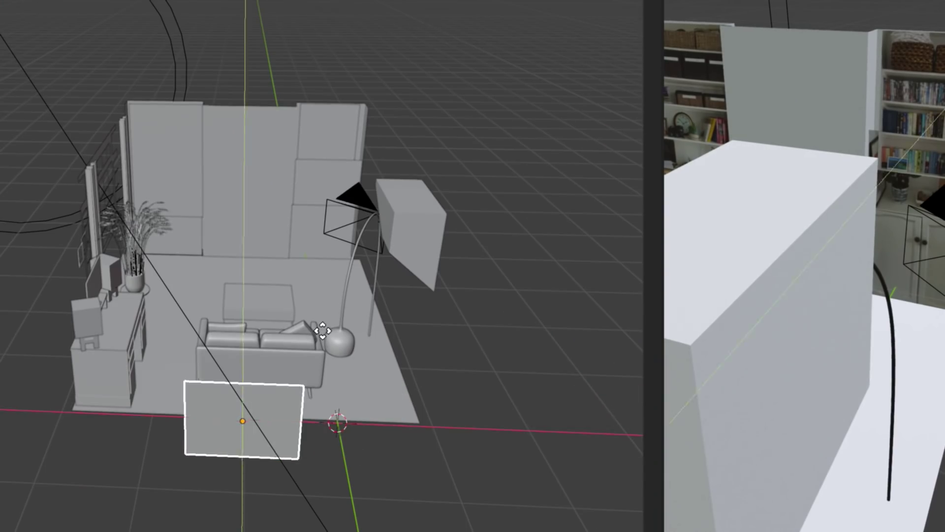
pyautogui.press('z')
# Lift the plane straight up the bookshelf wall so it covers the low cabinet.
pyautogui.moveTo(667, 175); pyautogui.dragTo(793, 186, button='middle')
pyautogui.press('g')
pyautogui.press('z')
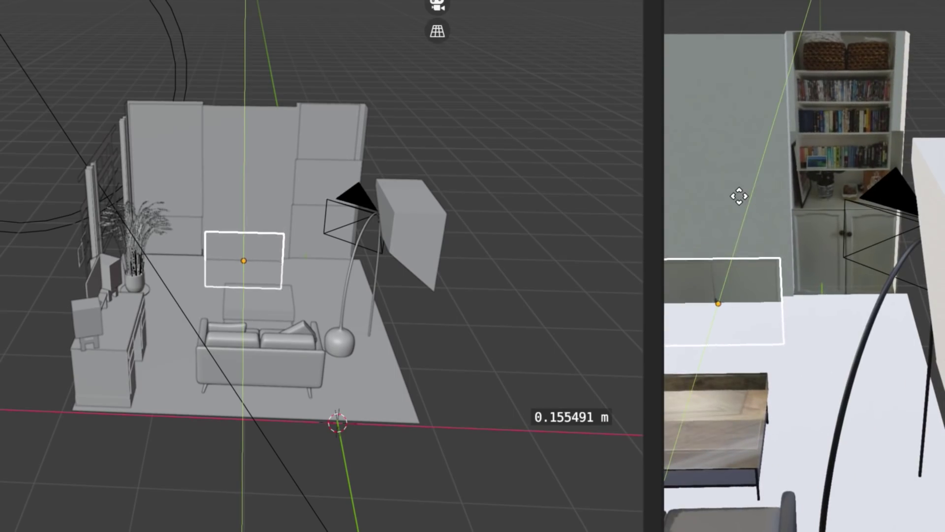
pyautogui.press('z')
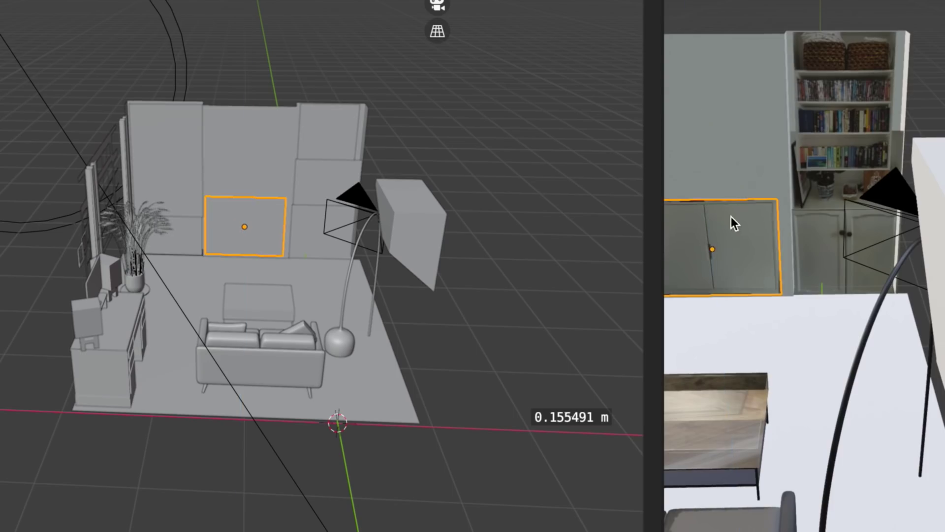
pyautogui.scroll(-4, 750, 193)
pyautogui.moveTo(749, 238); pyautogui.dragTo(691, 178, button='middle')
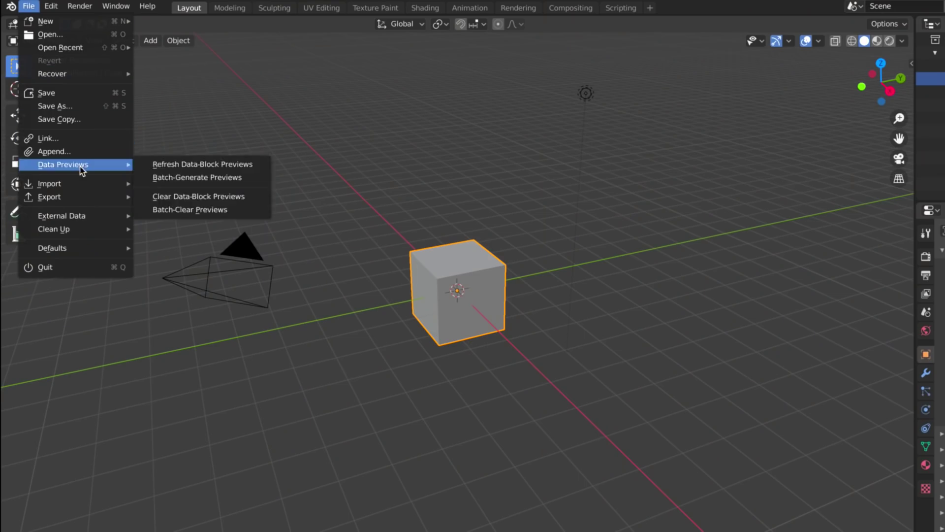
# Import the scanned kitchen mesh as a Wavefront OBJ and view it from the top.
pyautogui.moveTo(73, 183)
pyautogui.click(205, 288)
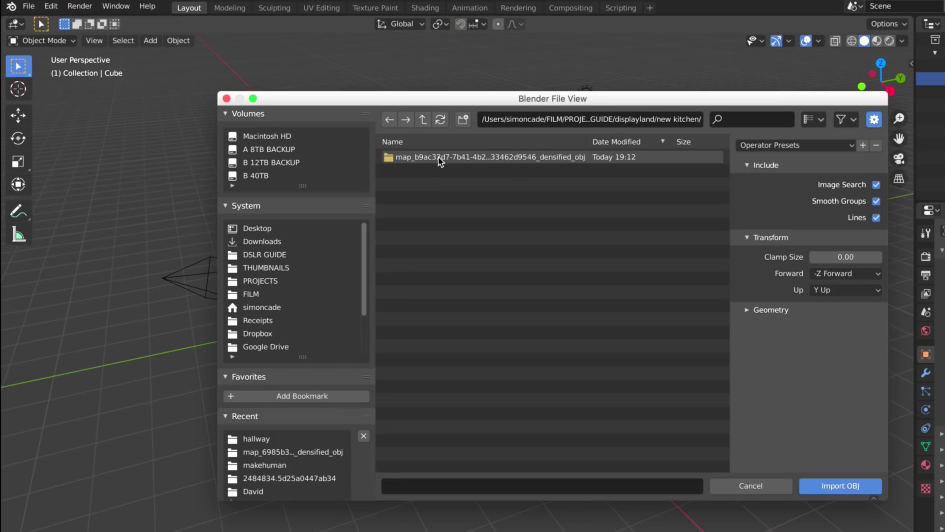
pyautogui.click(840, 486)
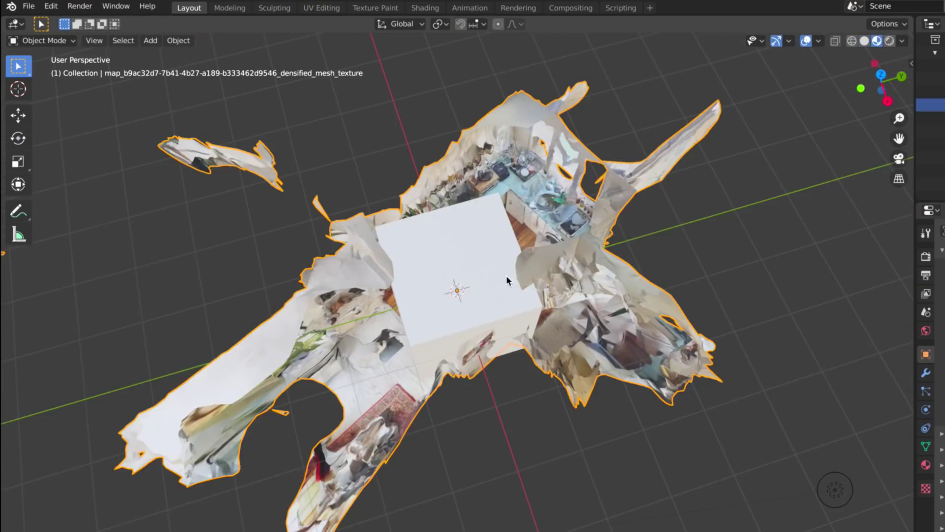
pyautogui.moveTo(506, 276); pyautogui.dragTo(600, 289, button='middle')
pyautogui.press('KP_7')
# Rotate the scan about Z, shift it vertically, and scale it about 1.1 to match the 1.6 m cube.
pyautogui.press('r')
pyautogui.press('z')
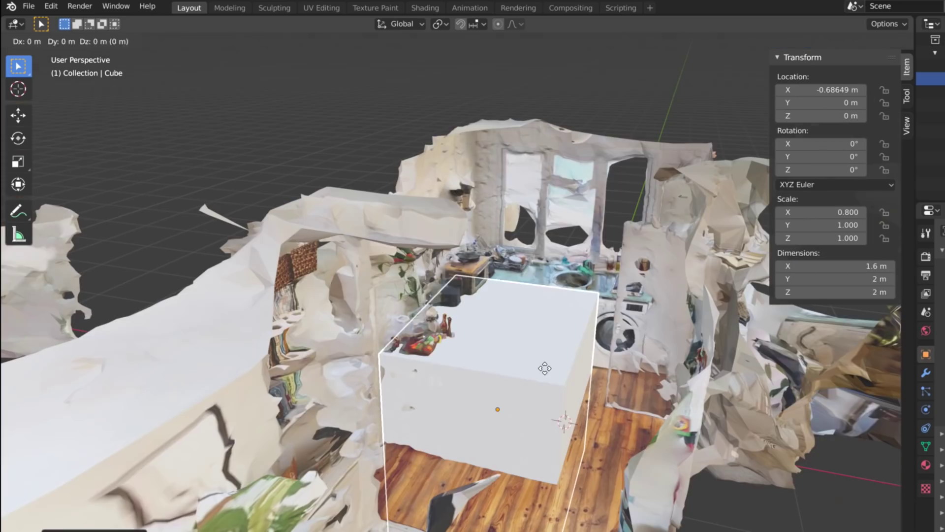
pyautogui.press('g')
pyautogui.press('z')
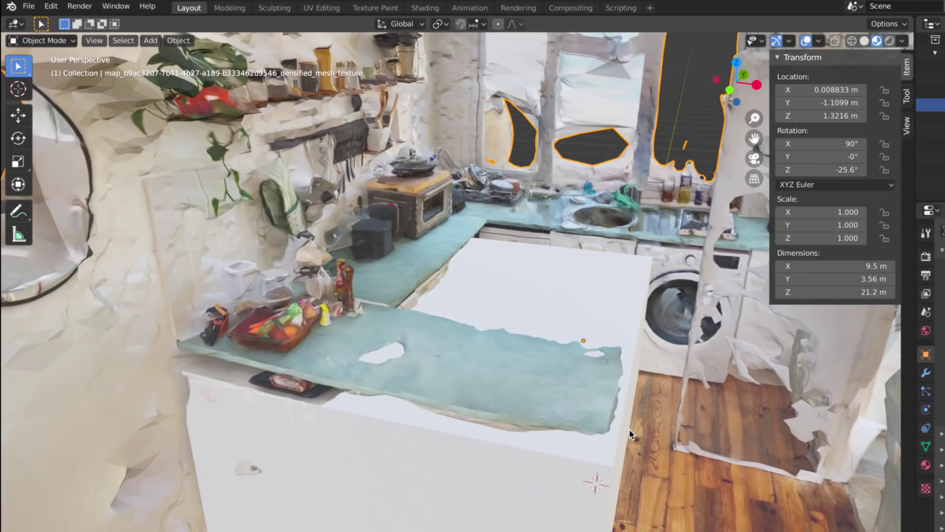
pyautogui.press('s')
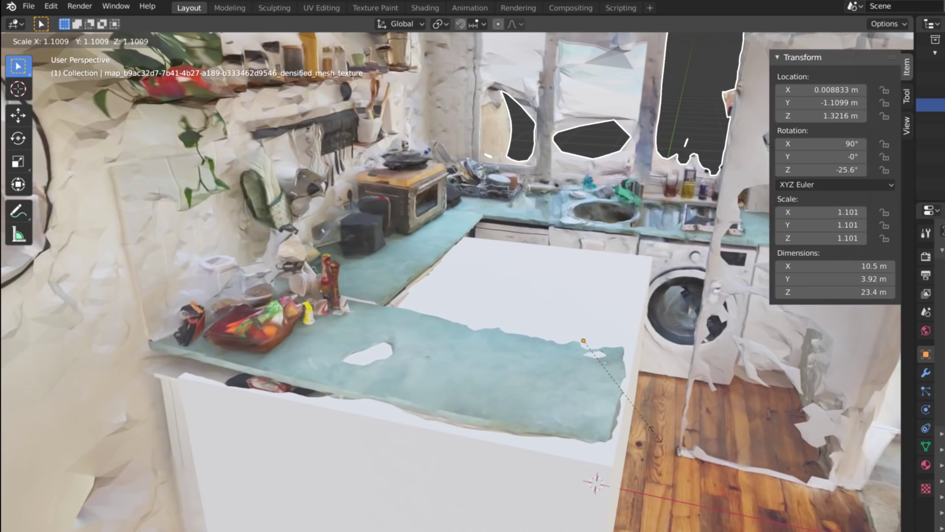
pyautogui.click(652, 430)
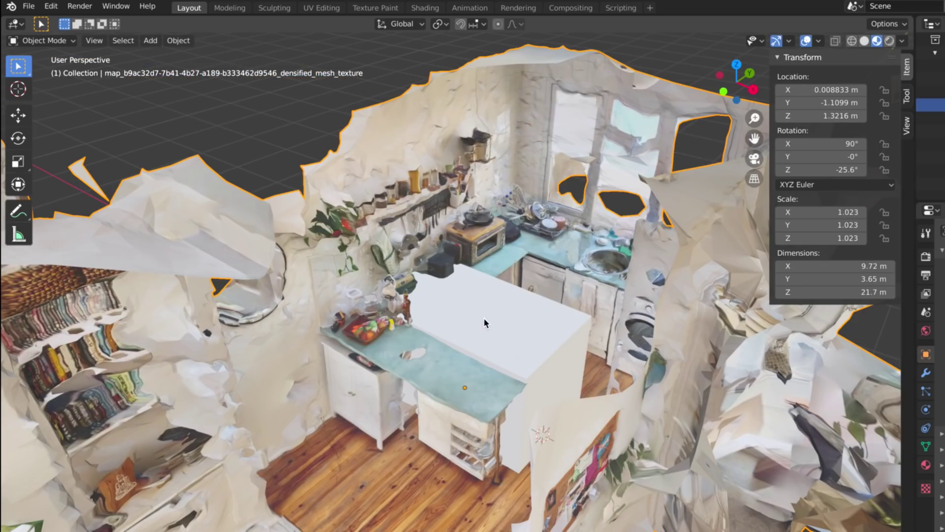
# Delete the 1.6 m reference cube.
pyautogui.click(484, 321)
pyautogui.press('x')
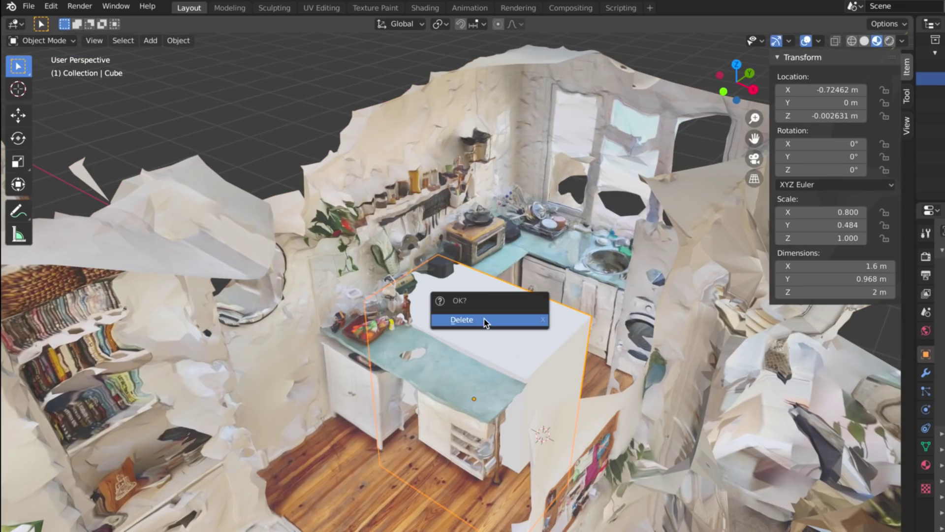
pyautogui.click(483, 318)
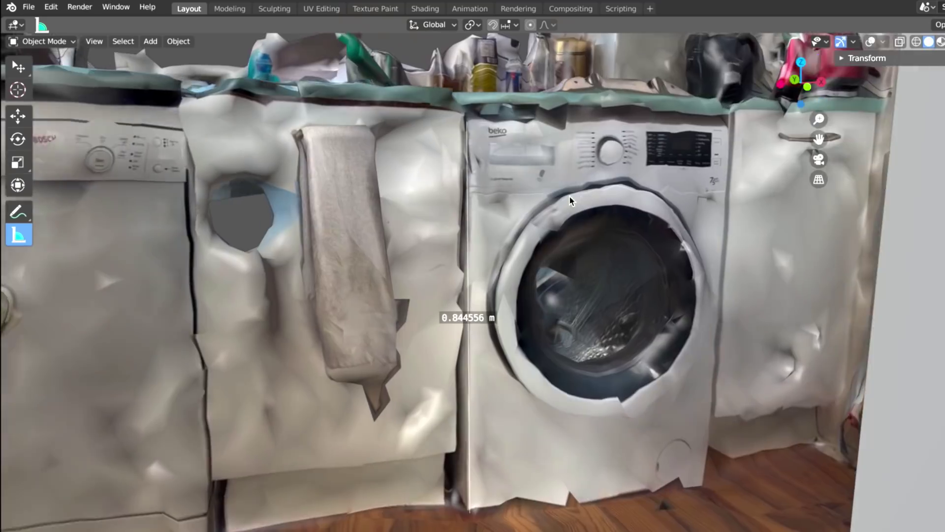
pyautogui.moveTo(570, 196)
pyautogui.mouseDown(button='middle')
pyautogui.moveTo(633, 200)
pyautogui.moveTo(566, 206)
pyautogui.mouseUp(button='middle')
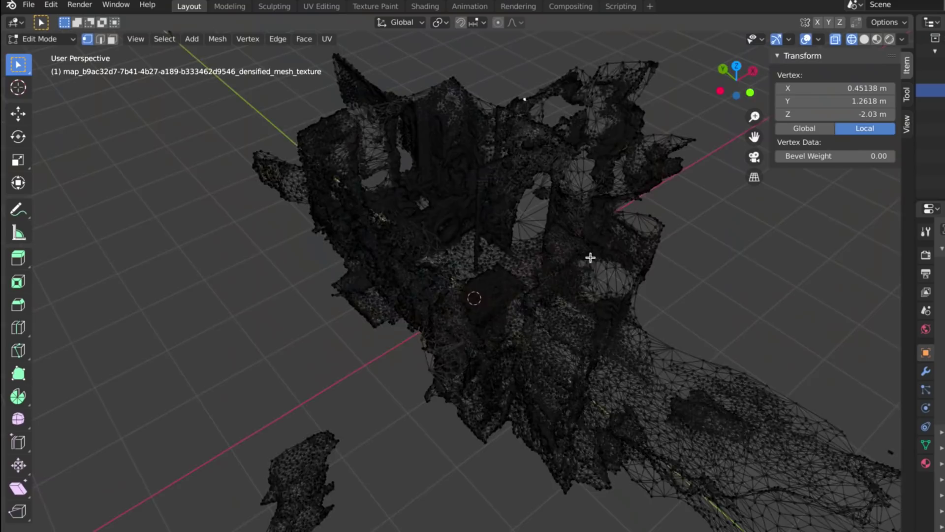
# Delete the unwanted right section of the kitchen scan from the front view.
pyautogui.moveTo(591, 257); pyautogui.dragTo(542, 256, button='middle')
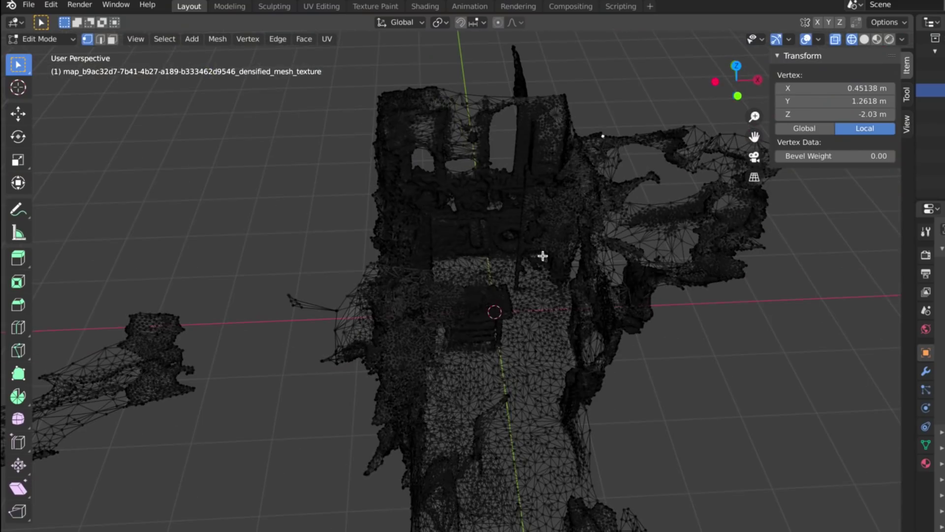
pyautogui.press('KP_1')
pyautogui.moveTo(815, 381); pyautogui.dragTo(581, 101)
pyautogui.moveTo(581, 101)
pyautogui.mouseDown(button='middle')
pyautogui.moveTo(569, 109)
pyautogui.moveTo(597, 175)
pyautogui.moveTo(542, 179)
pyautogui.moveTo(520, 217)
pyautogui.mouseUp(button='middle')
pyautogui.hotkey('shift', 'z')
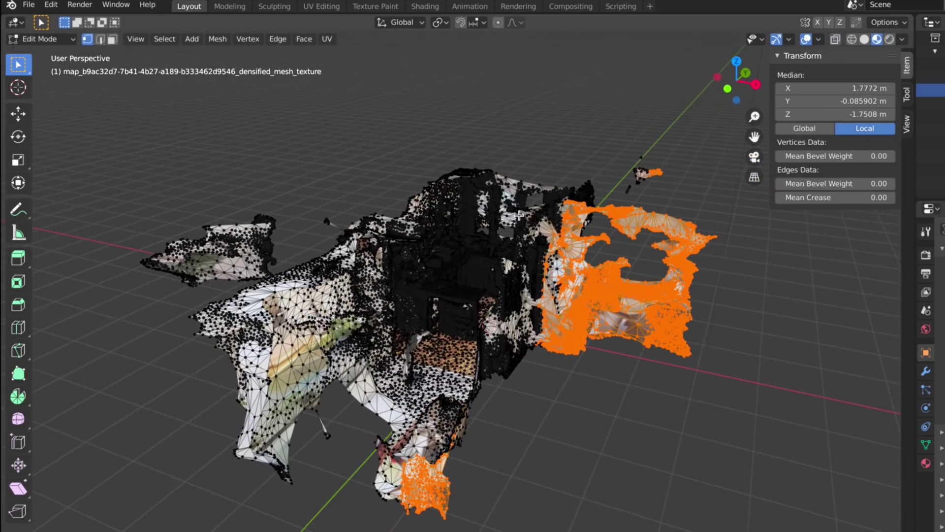
pyautogui.press('x')
pyautogui.click(540, 232)
# Delete another stray section of the scan from the side view in wireframe.
pyautogui.moveTo(650, 249); pyautogui.dragTo(700, 153, button='middle')
pyautogui.press('KP_3')
pyautogui.hotkey('shift', 'z')
pyautogui.moveTo(702, 150); pyautogui.dragTo(461, 439)
pyautogui.press('x')
pyautogui.click(463, 439)
# Bring up the Add Modifier list in the scan's modifier properties.
pyautogui.press('KP_5')
pyautogui.moveTo(415, 384); pyautogui.dragTo(555, 418, button='middle')
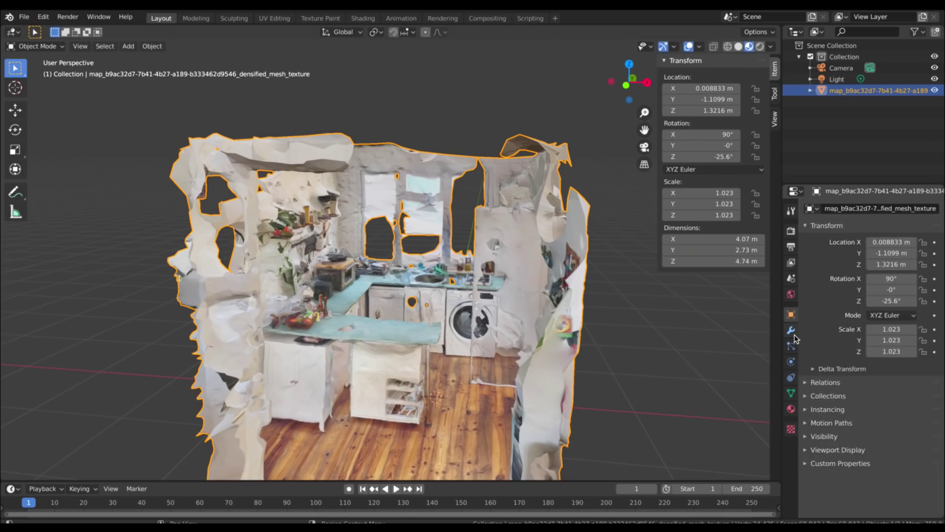
pyautogui.click(792, 331)
pyautogui.click(839, 208)
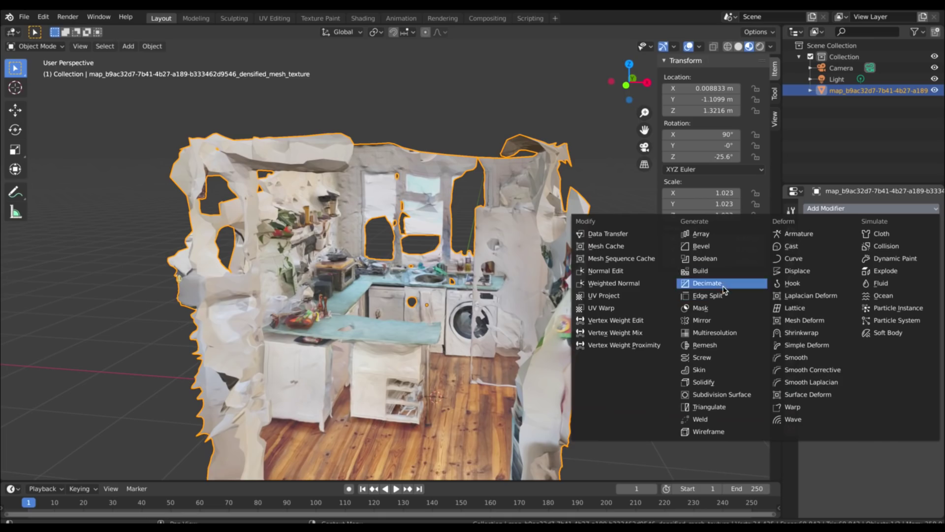
# Add a Decimate modifier with ratio about 0.27 (about 18,827 faces) and shade the scan smooth.
pyautogui.click(708, 283)
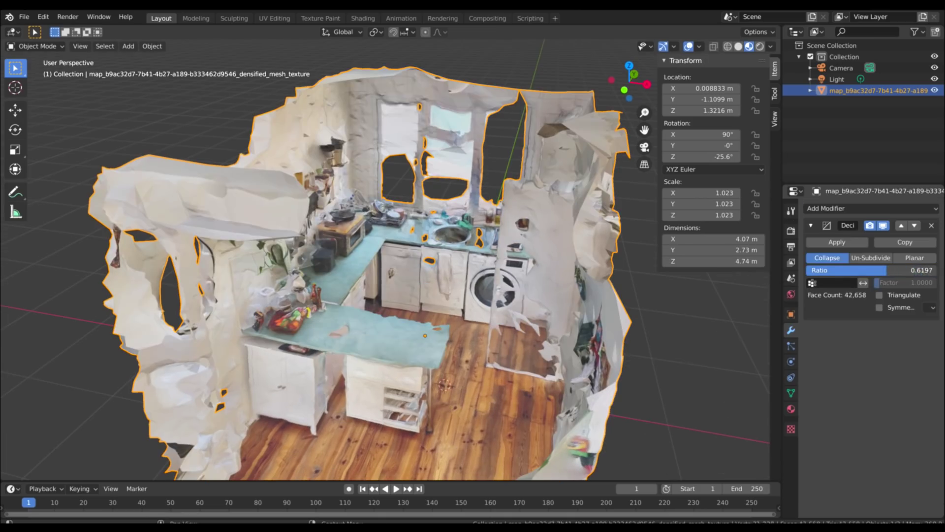
pyautogui.moveTo(887, 270); pyautogui.dragTo(842, 271)
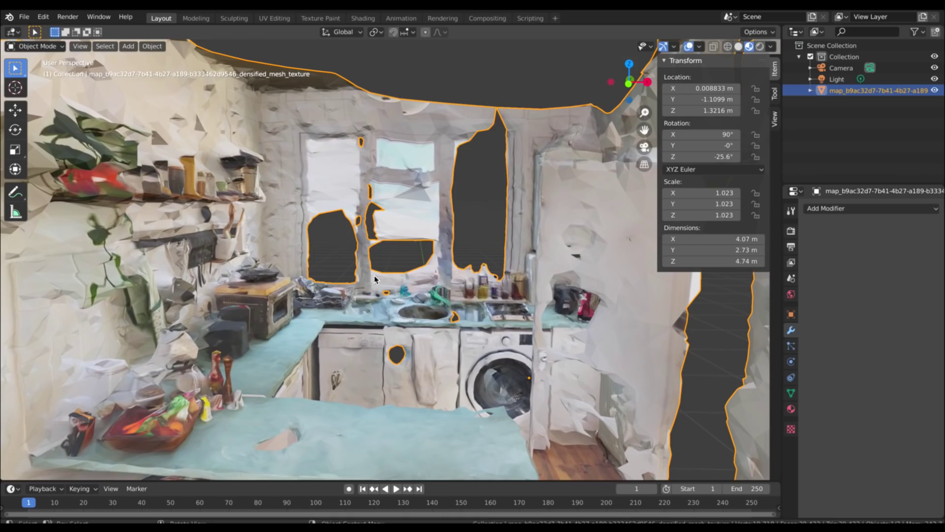
pyautogui.rightClick(363, 319)
pyautogui.click(362, 317)
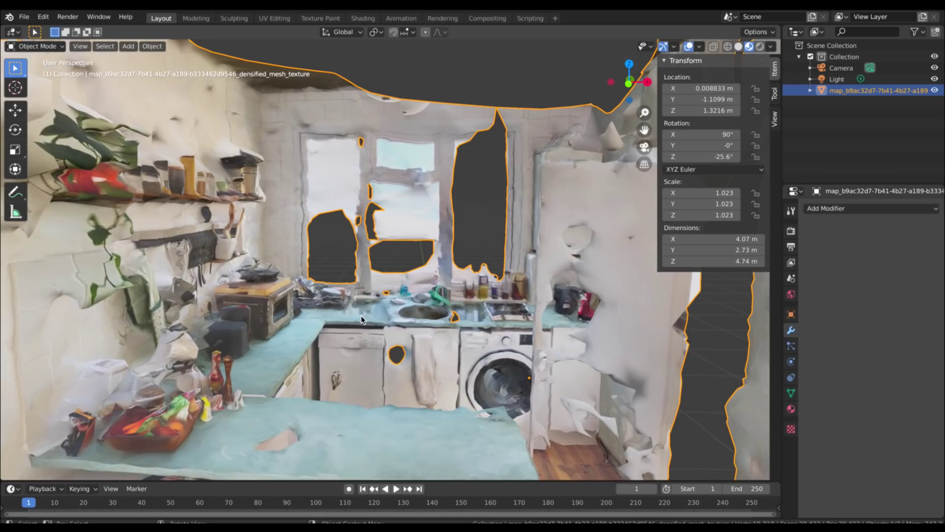
pyautogui.scroll(-2, 362, 321)
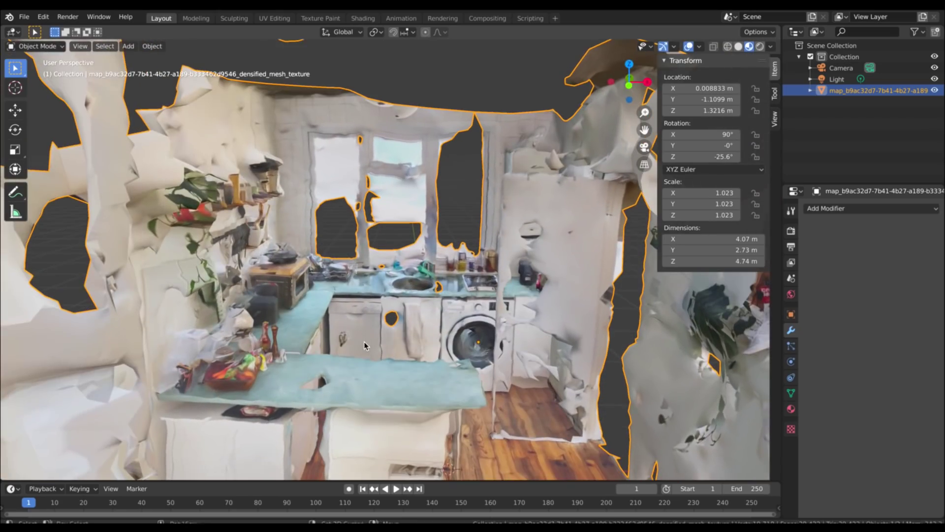
pyautogui.scroll(3, 370, 256)
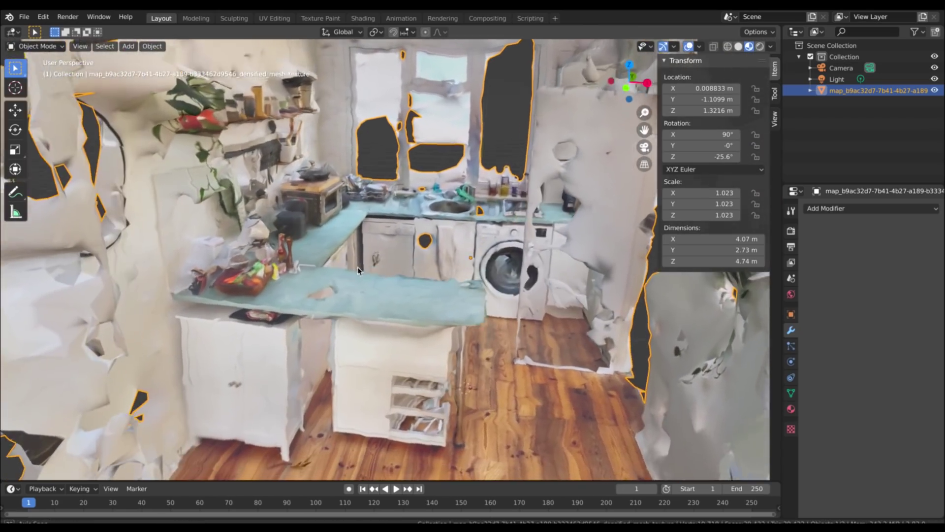
pyautogui.moveTo(358, 270); pyautogui.dragTo(379, 268, button='middle')
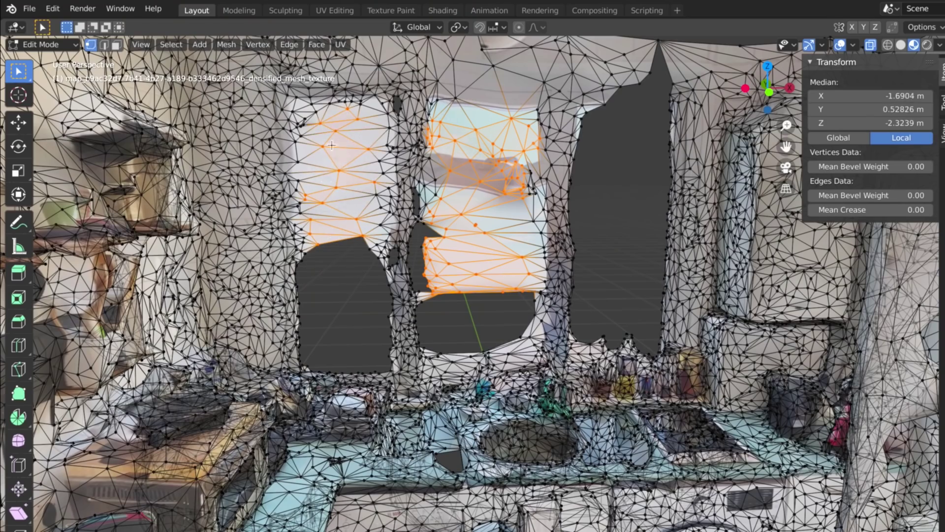
# Delete the selected window pane faces from the kitchen scan.
pyautogui.press('x')
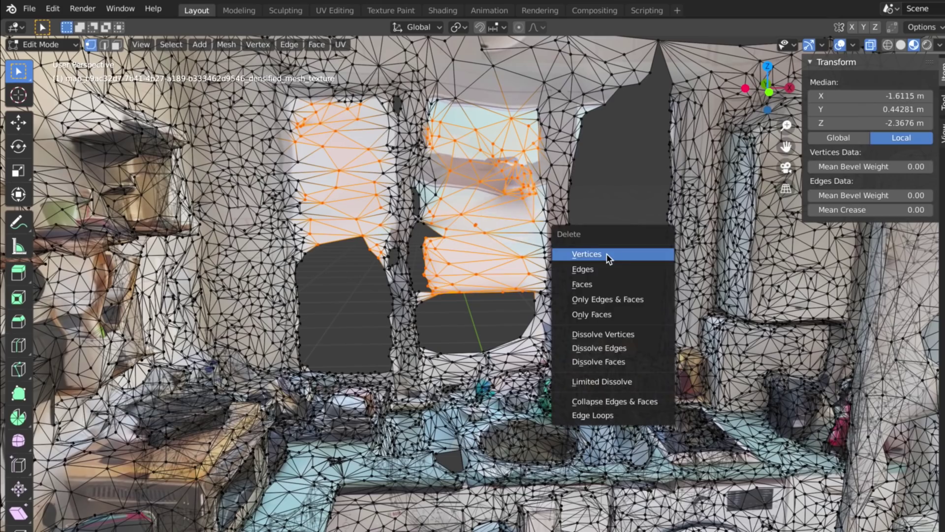
pyautogui.click(607, 253)
pyautogui.moveTo(475, 226); pyautogui.dragTo(468, 238, button='middle')
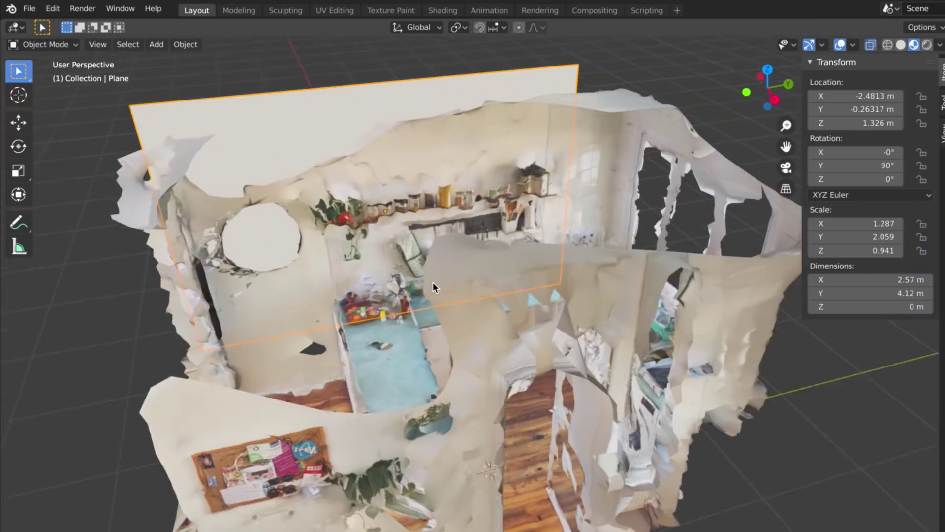
# Slide the grey plane sideways along X into the room.
pyautogui.moveTo(433, 282); pyautogui.dragTo(450, 283, button='middle')
pyautogui.press('g')
pyautogui.moveTo(469, 329)
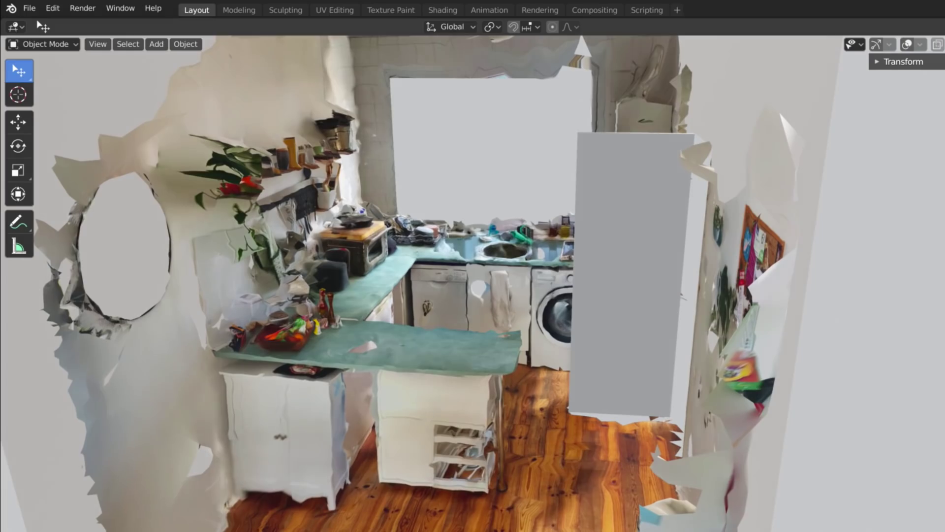
# Confirm the plane's placement and survey the assembled rooms from above in rendered view.
pyautogui.scroll(-8, 648, 267)
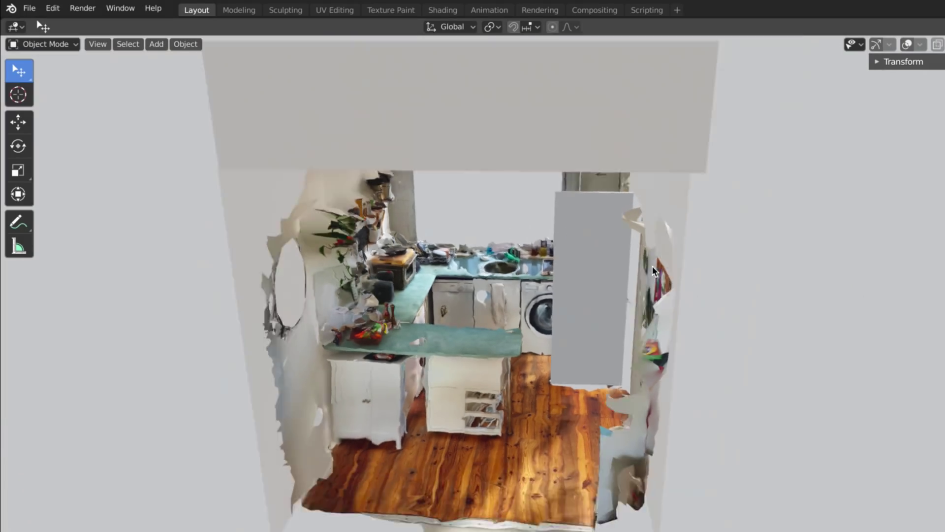
pyautogui.moveTo(663, 259); pyautogui.dragTo(701, 272, button='middle')
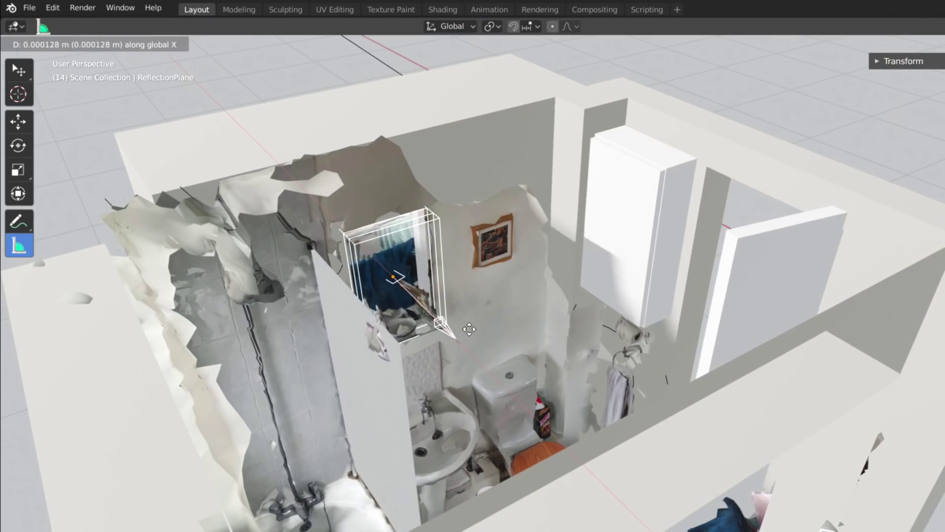
pyautogui.click(469, 329)
pyautogui.moveTo(469, 329); pyautogui.dragTo(418, 330, button='middle')
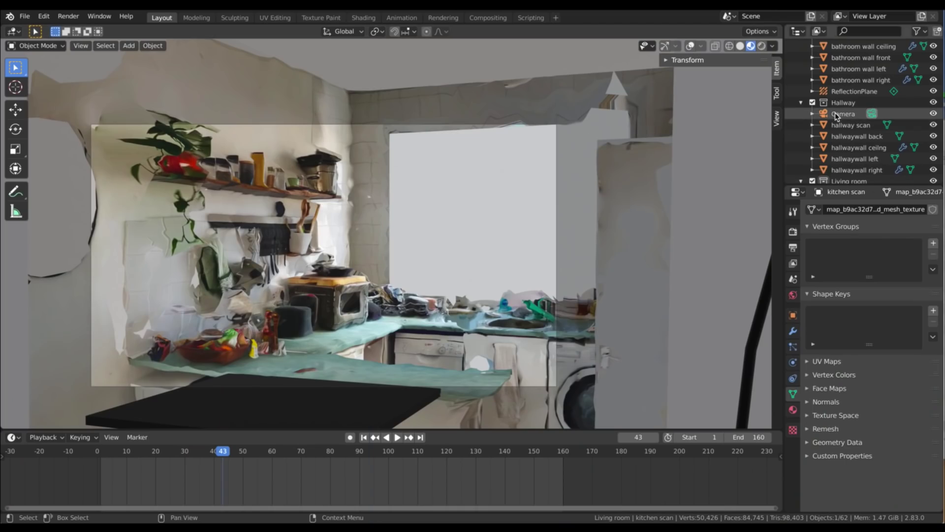
# Widen the hallway camera's lens, then walk the view through the kitchen into the bedroom.
pyautogui.click(843, 114)
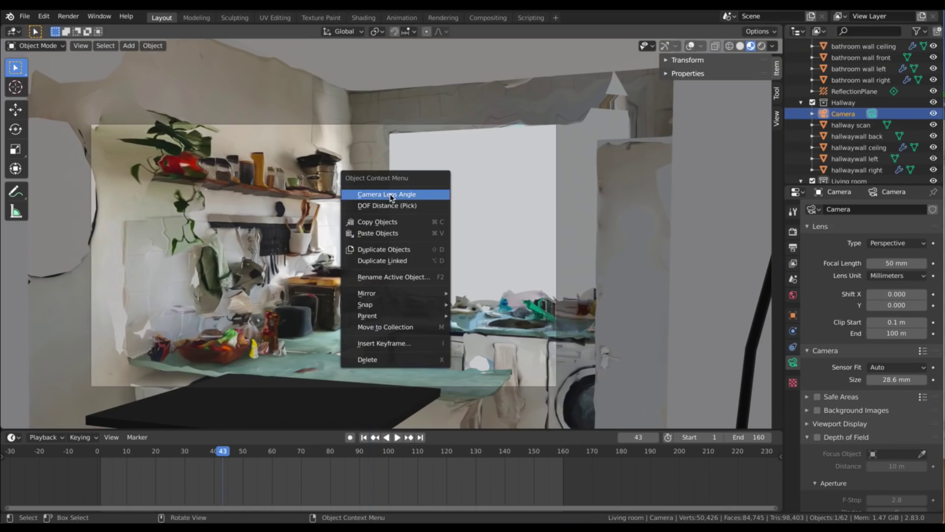
pyautogui.moveTo(390, 198); pyautogui.dragTo(323, 199)
pyautogui.hotkey('shift', '`')
pyautogui.moveTo(323, 254)
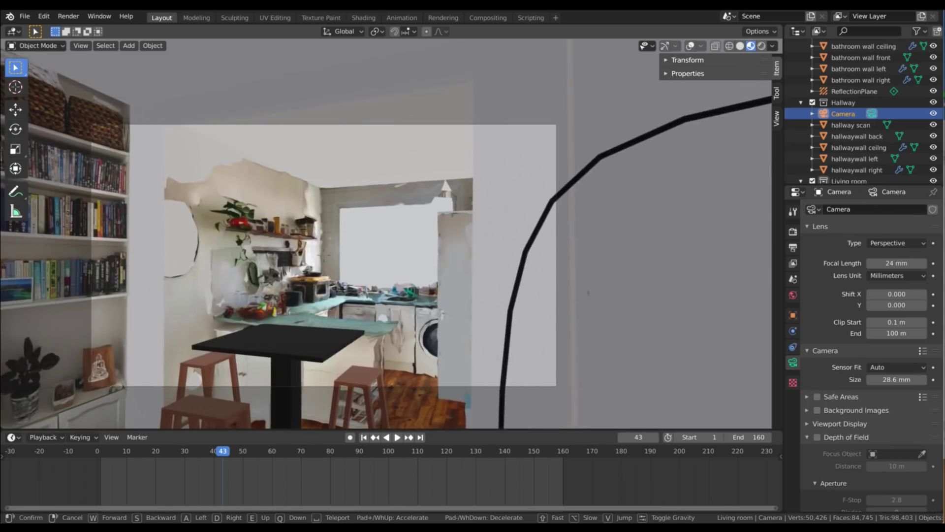
pyautogui.press('w')
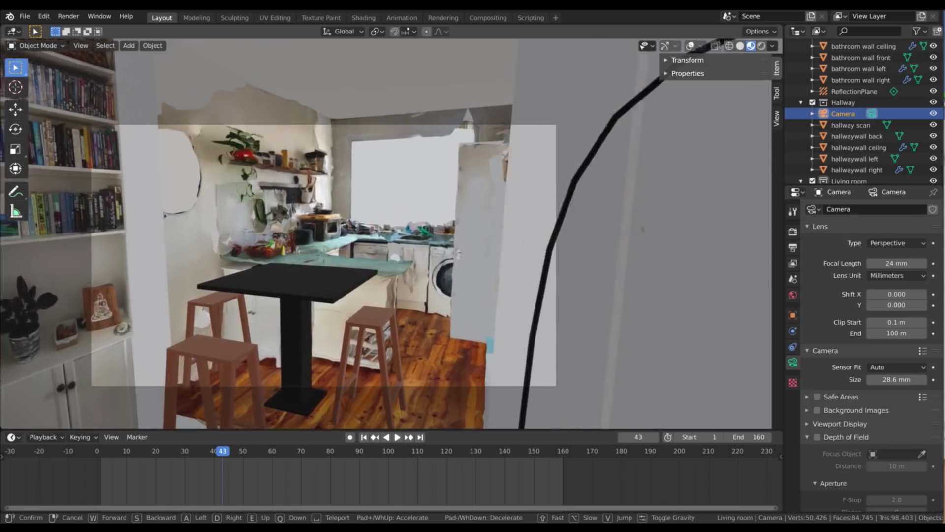
pyautogui.press('w')
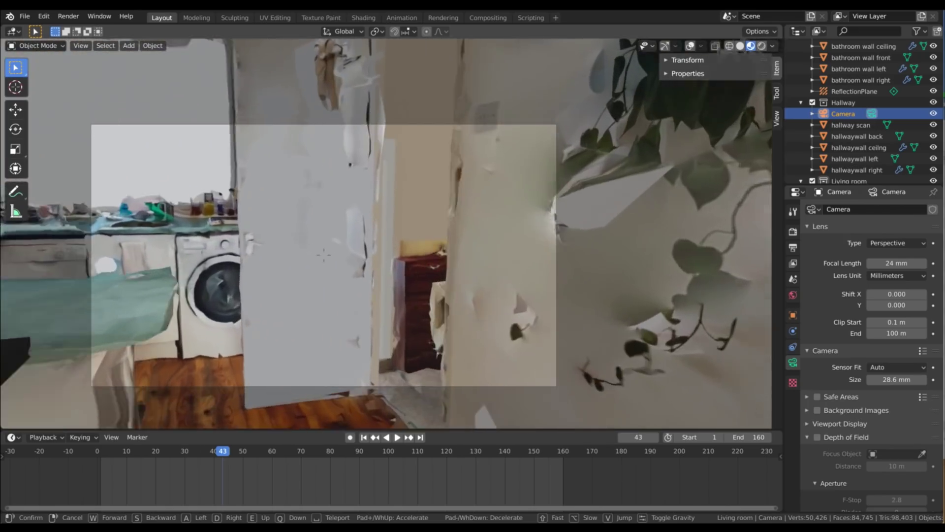
pyautogui.press('w')
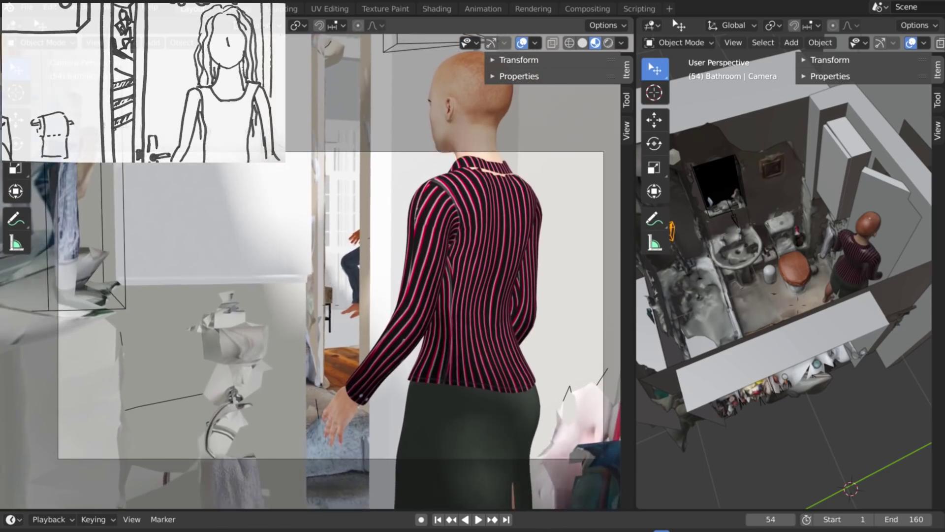
# Reposition and re-angle the bathroom camera to frame the woman in the striped jacket.
pyautogui.press('Return')
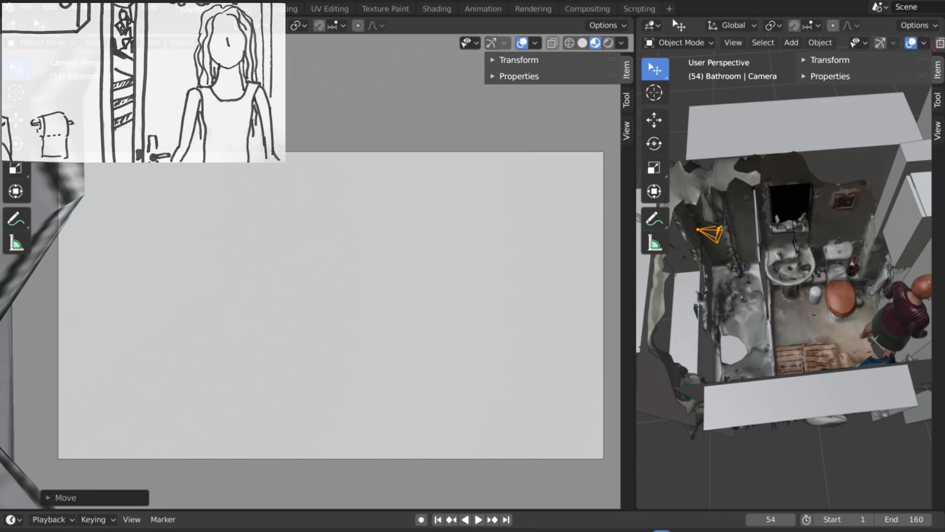
pyautogui.moveTo(848, 252); pyautogui.dragTo(831, 218, button='middle')
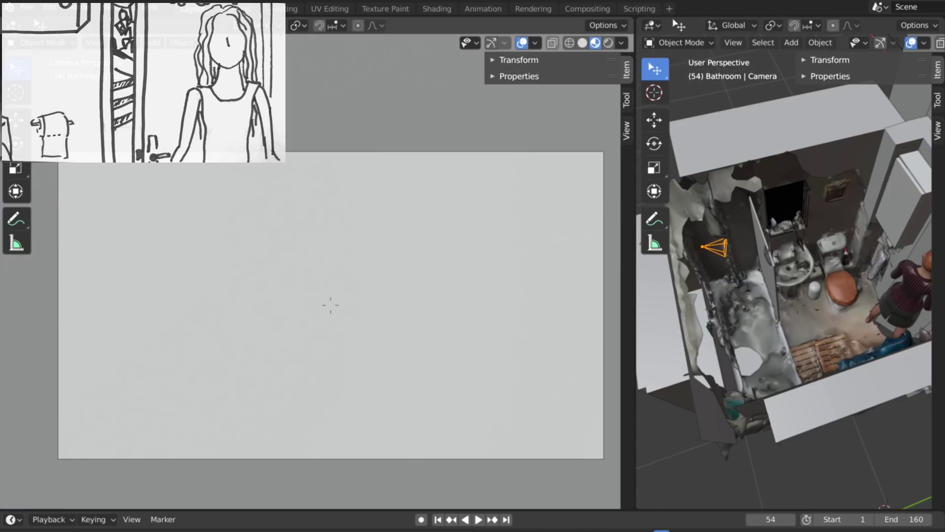
pyautogui.press('g')
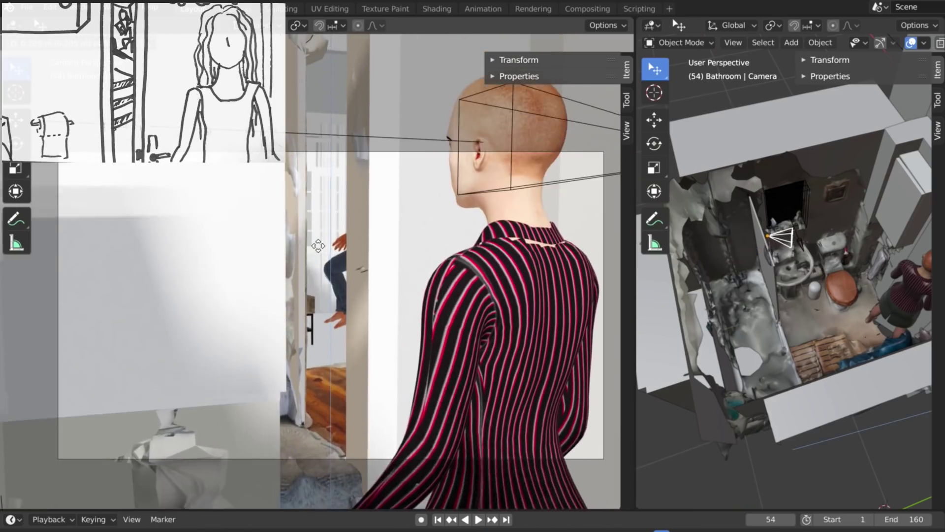
pyautogui.click(411, 236)
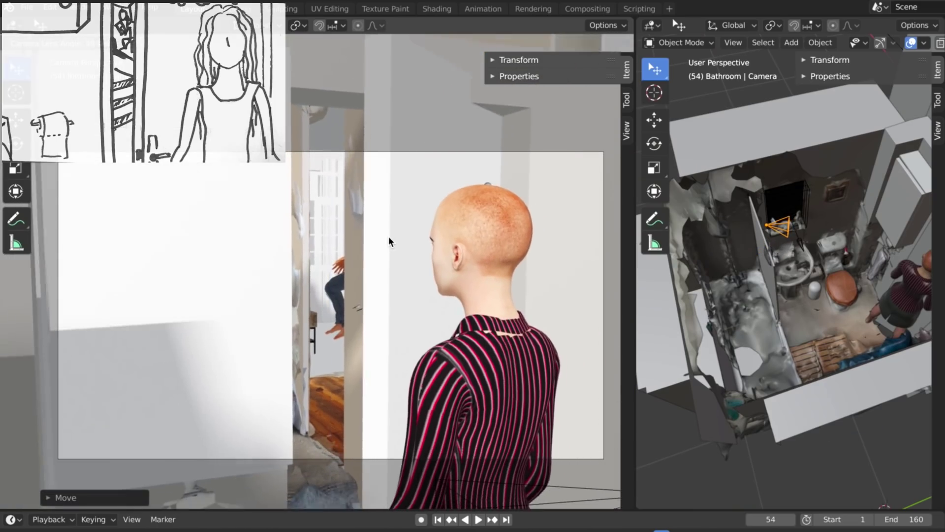
pyautogui.moveTo(360, 247); pyautogui.dragTo(329, 247, button='middle')
pyautogui.scroll(4, 798, 261)
pyautogui.scroll(-4, 799, 261)
pyautogui.moveTo(807, 268); pyautogui.dragTo(837, 291, button='middle')
pyautogui.scroll(-3, 835, 290)
# In the top-down plan, select the coffee table and start moving it.
pyautogui.press('KP_7')
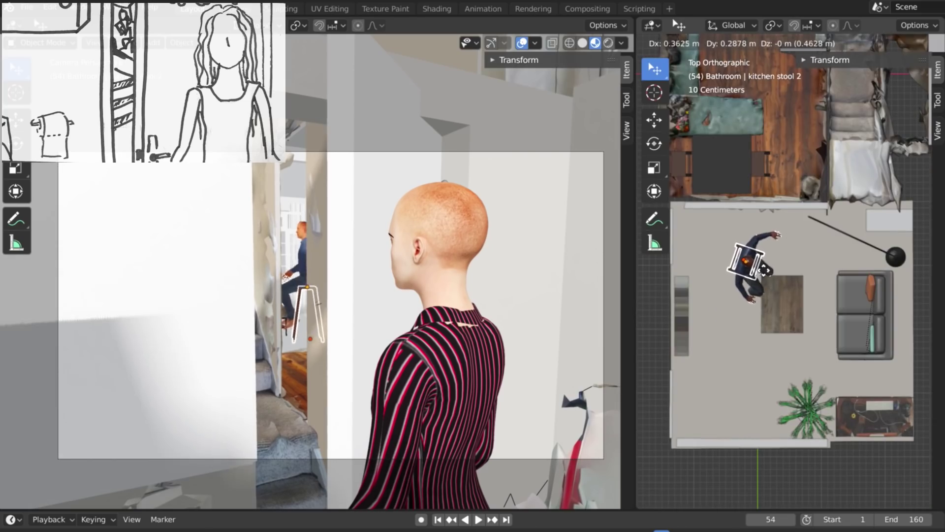
pyautogui.click(777, 289)
pyautogui.press('g')
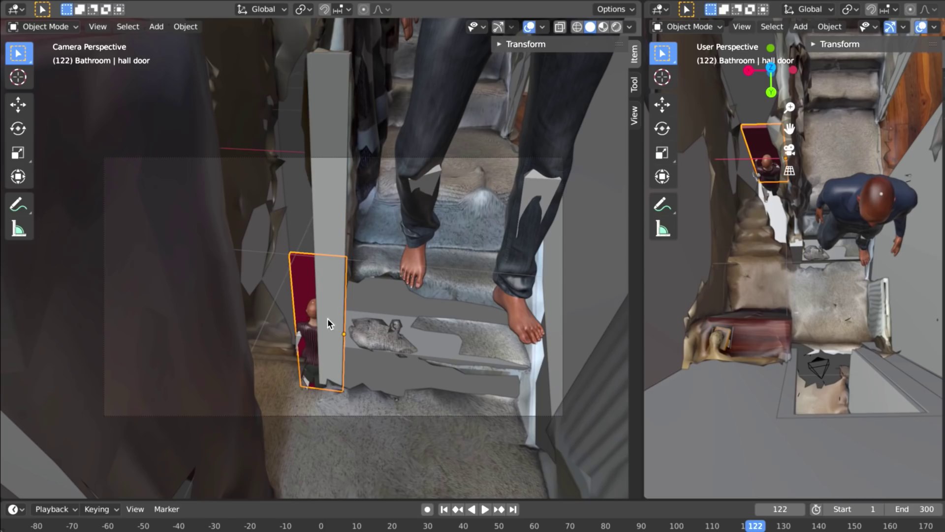
# Drag the hallway camera up and left to reframe the stairs and the girl in the doorway.
pyautogui.moveTo(819, 362); pyautogui.dragTo(750, 333)
pyautogui.moveTo(788, 246); pyautogui.dragTo(817, 217, button='middle')
pyautogui.moveTo(321, 264); pyautogui.dragTo(318, 261, button='middle')
pyautogui.moveTo(788, 177); pyautogui.dragTo(886, 191, button='middle')
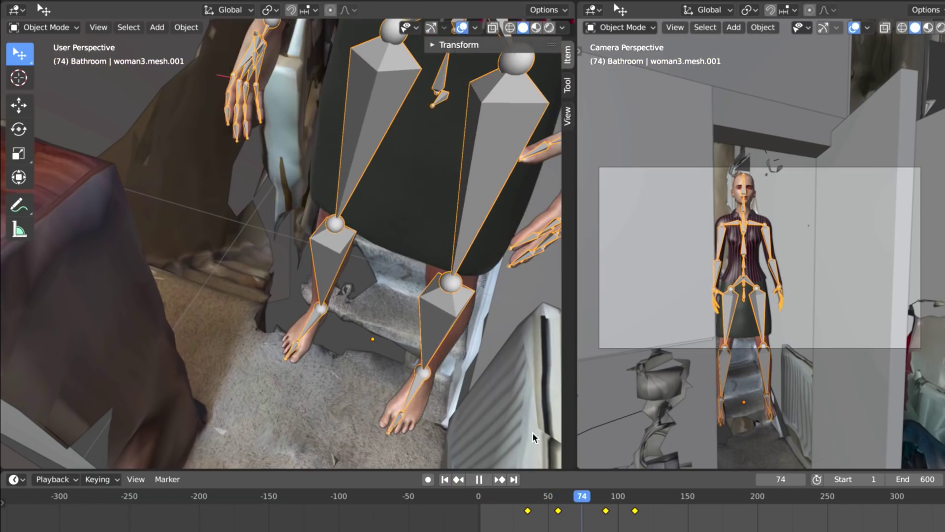
# Raise the woman3 rig above the stairs and keyframe LocRot at frame 71.
pyautogui.scroll(-3, 390, 229)
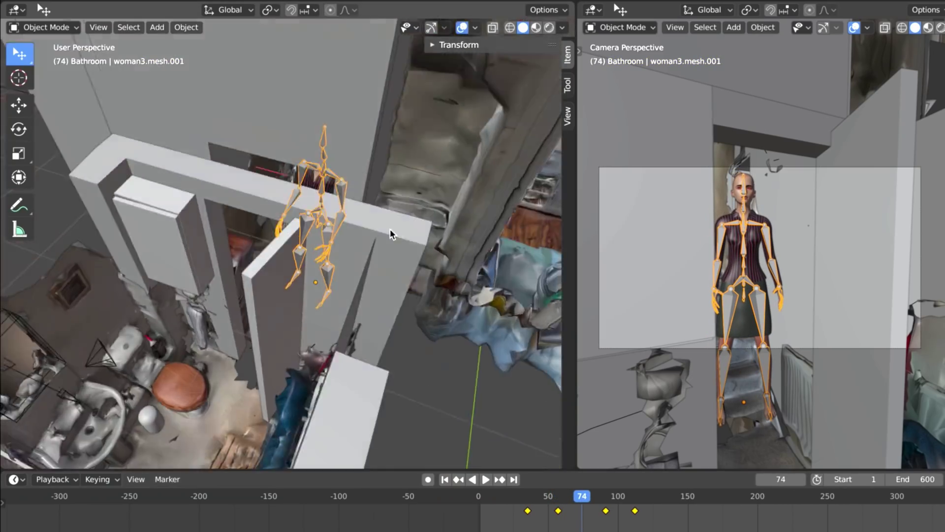
pyautogui.scroll(6, 390, 228)
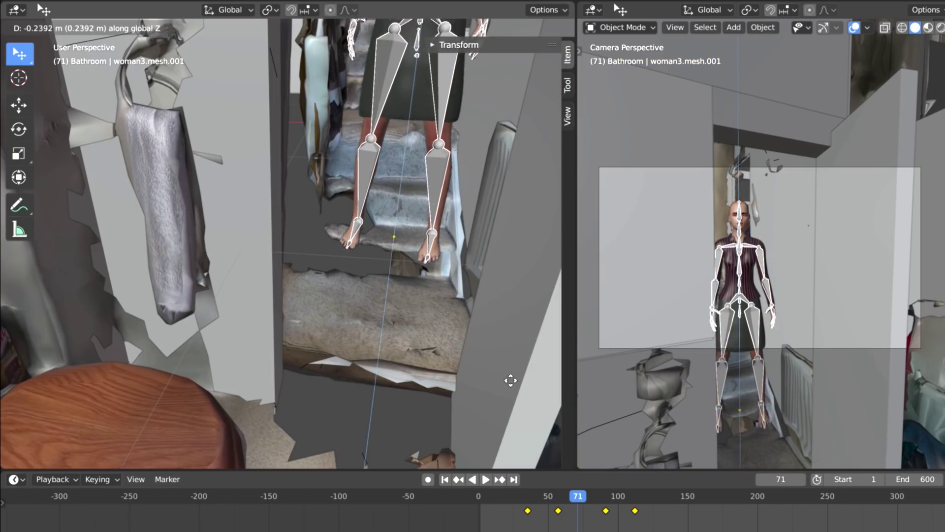
pyautogui.moveTo(503, 419); pyautogui.dragTo(504, 409)
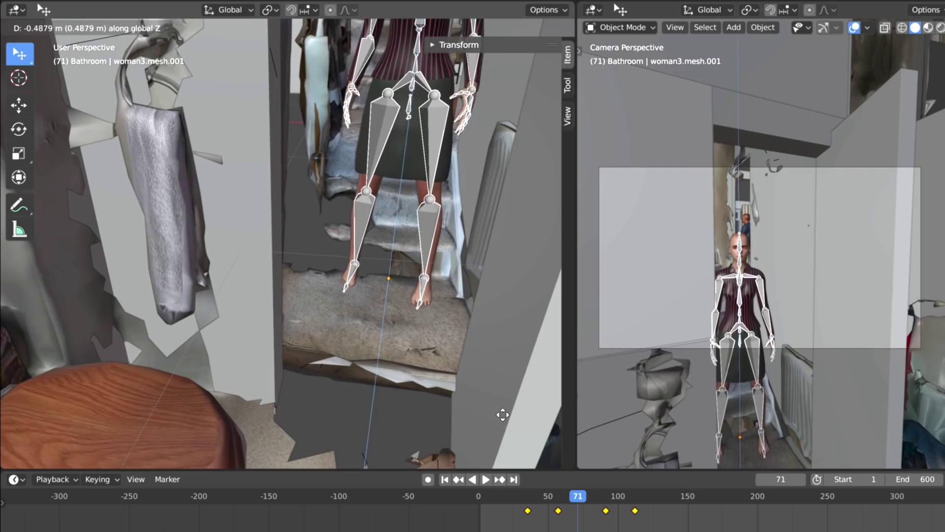
pyautogui.press('i')
pyautogui.click(458, 332)
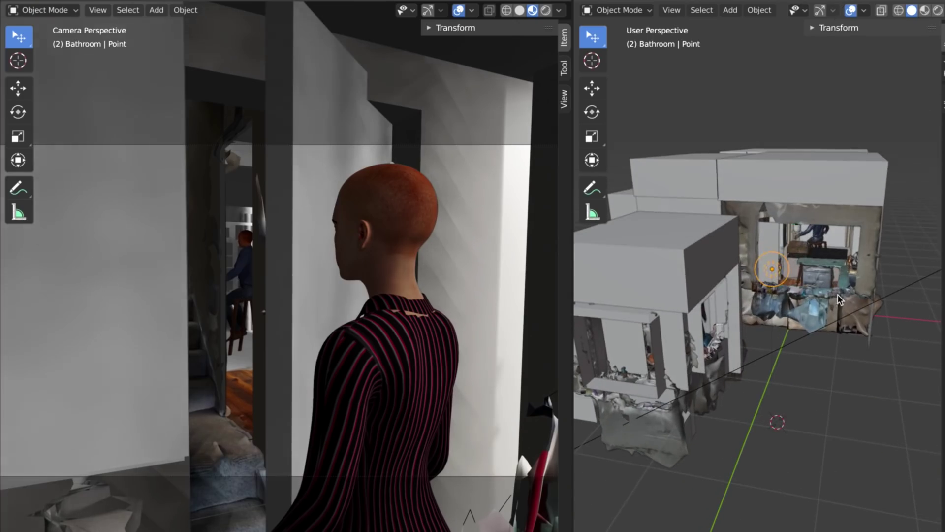
# Slide the bathroom point light along global Y to relight the woman's camera shot.
pyautogui.press('g')
pyautogui.press('y')
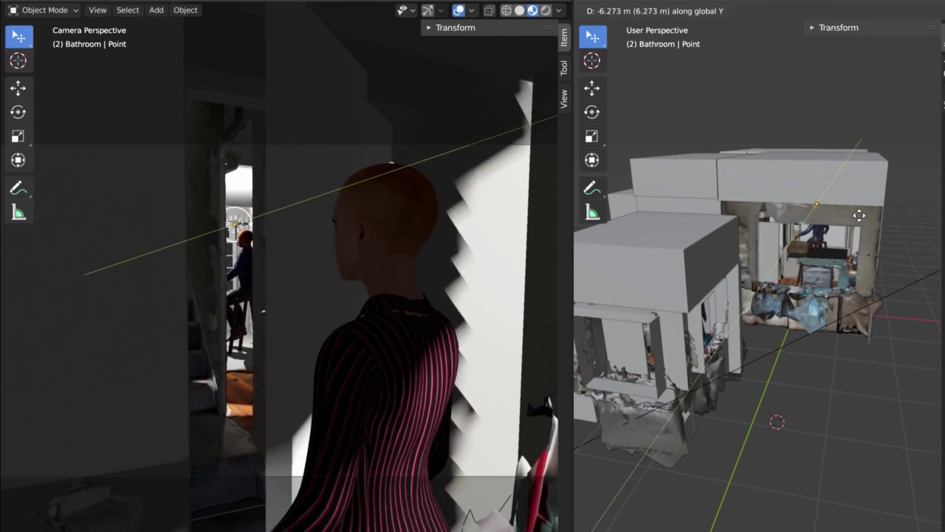
pyautogui.click(844, 226)
pyautogui.scroll(10, 844, 225)
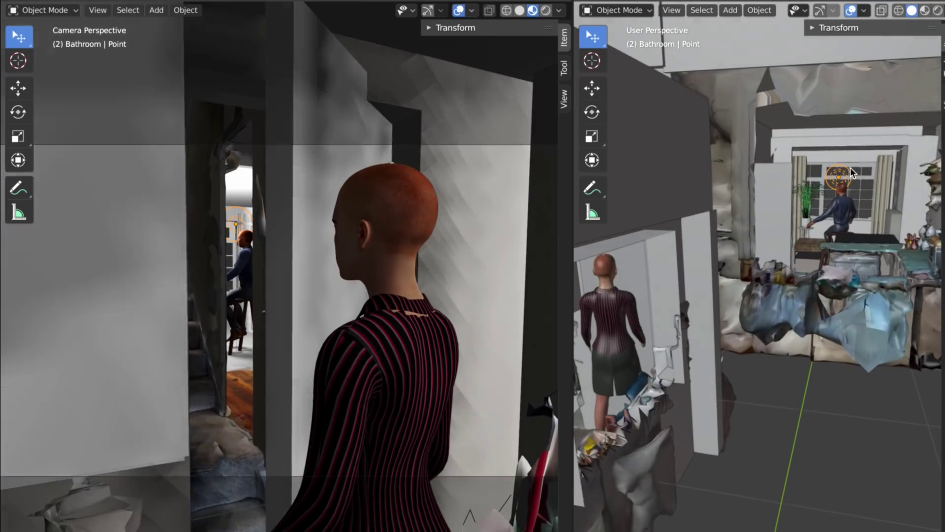
pyautogui.scroll(5, 847, 174)
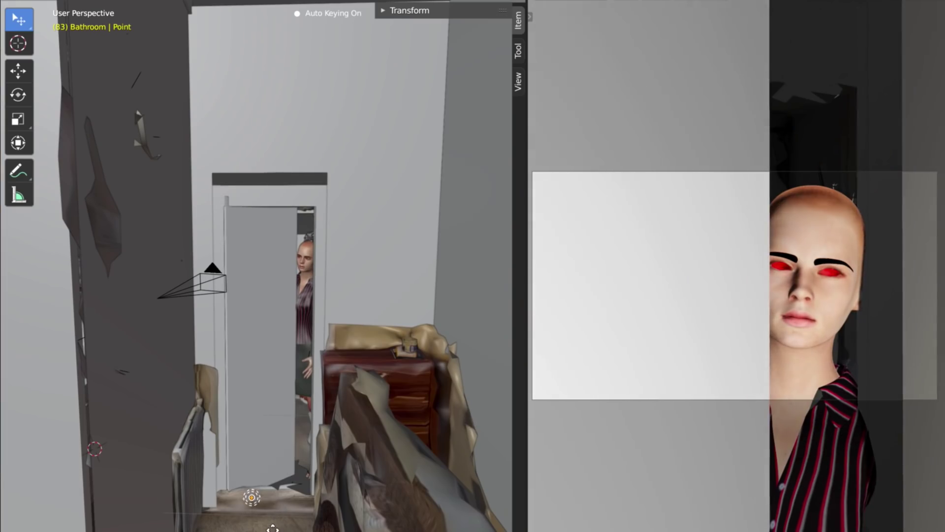
pyautogui.moveTo(272, 528); pyautogui.dragTo(413, 246)
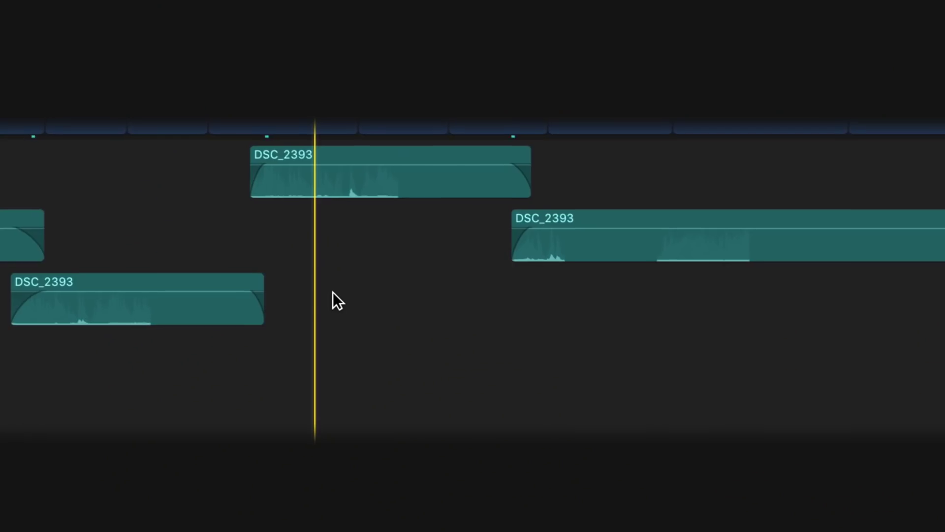
pyautogui.hscroll(5, 333, 292)
pyautogui.hscroll(3, 333, 293)
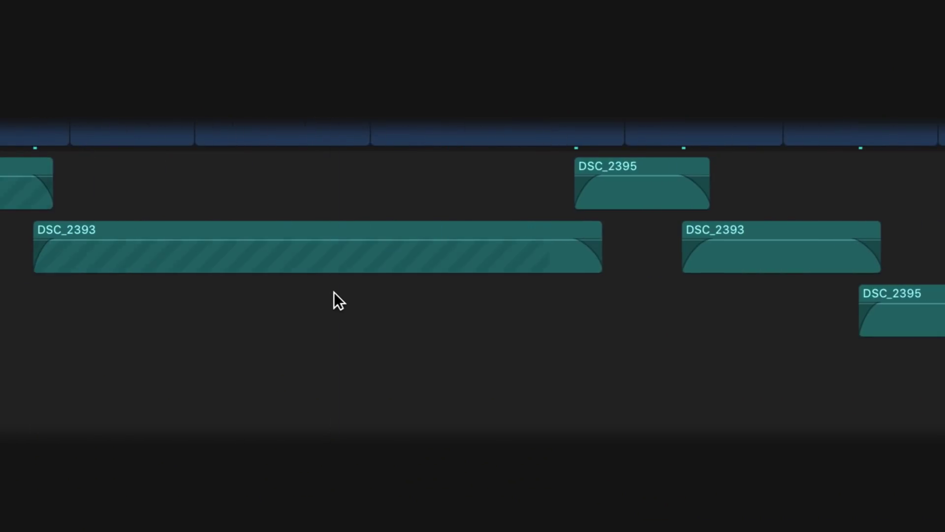
# Zoom the Final Cut Pro timeline out with Cmd+Minus to reveal more clips.
pyautogui.press('super+minus')
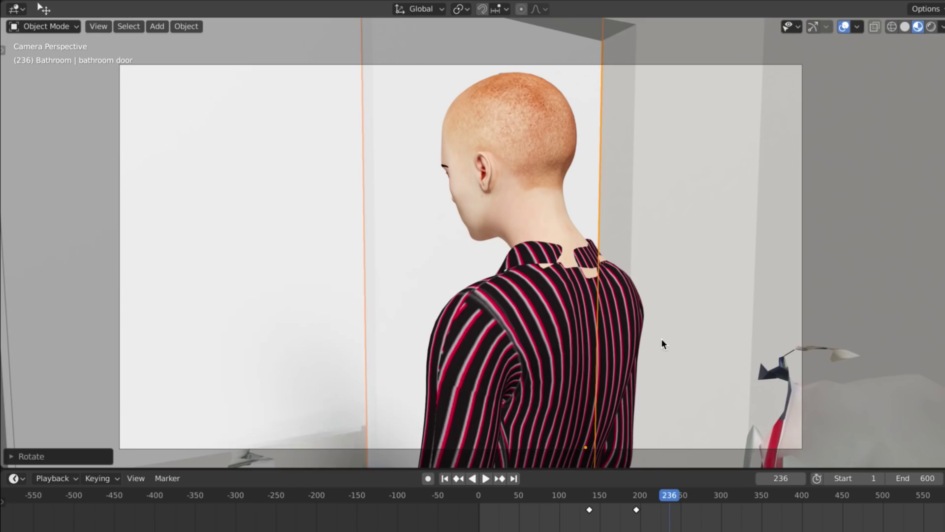
# Keyframe the bathroom door's LocRot at frame 236, then play back and scrub frames 139–147.
pyautogui.press('i')
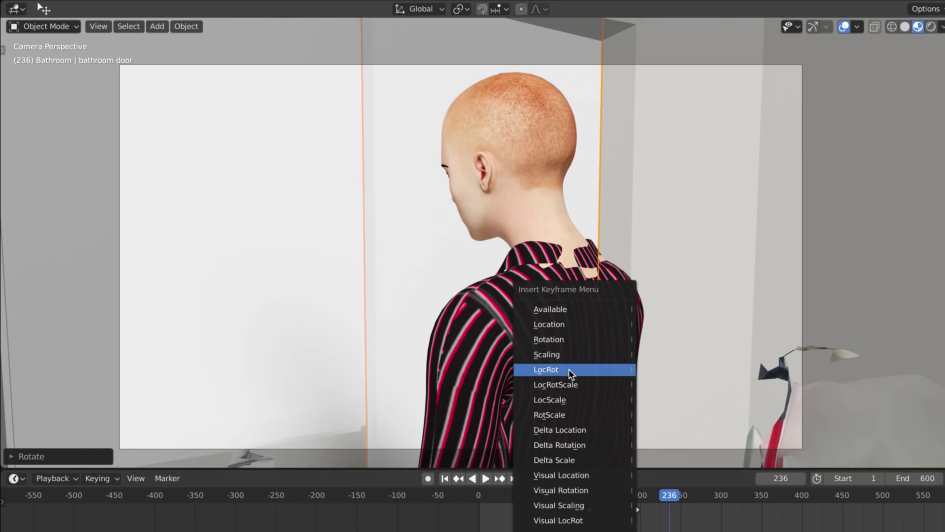
pyautogui.click(569, 368)
pyautogui.press('space')
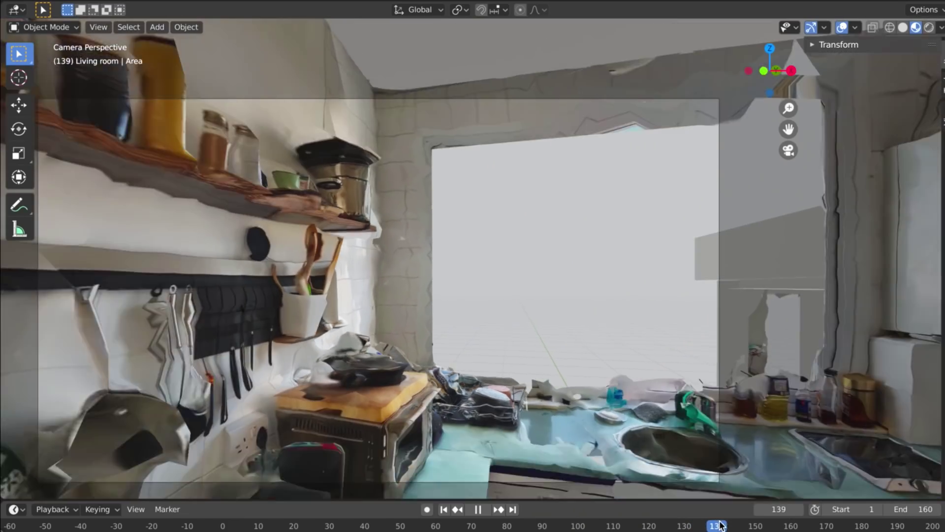
pyautogui.moveTo(720, 526); pyautogui.dragTo(762, 523)
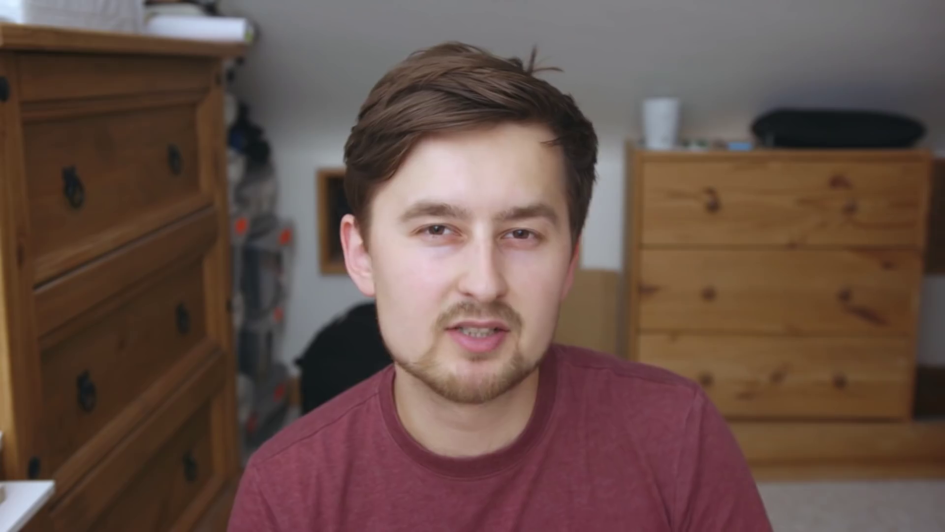